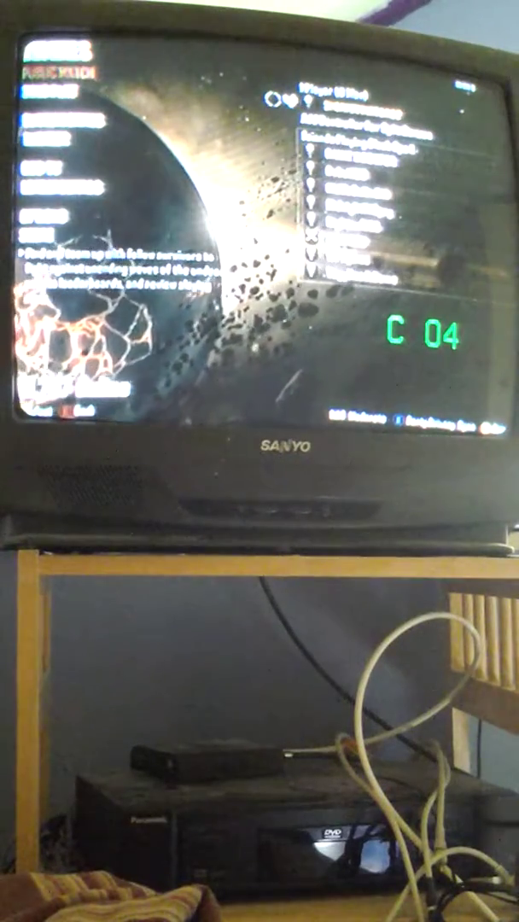
key(Return)
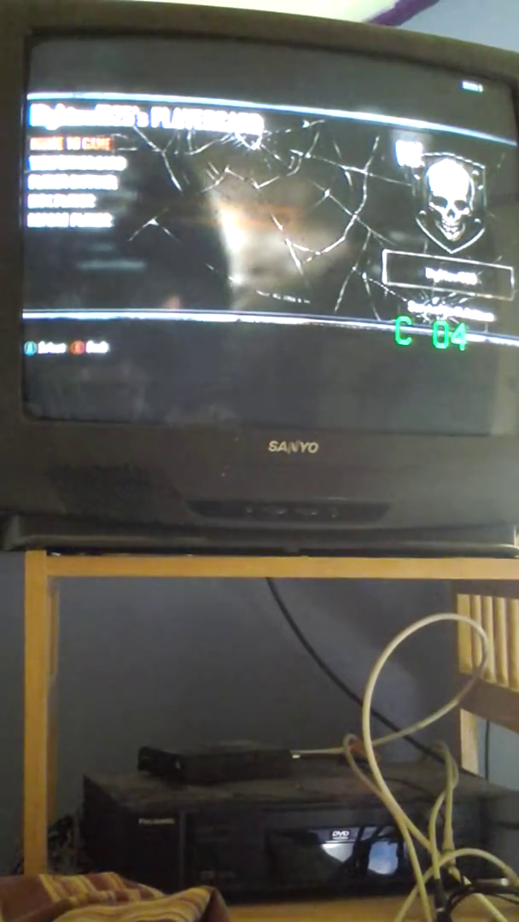
key(Escape)
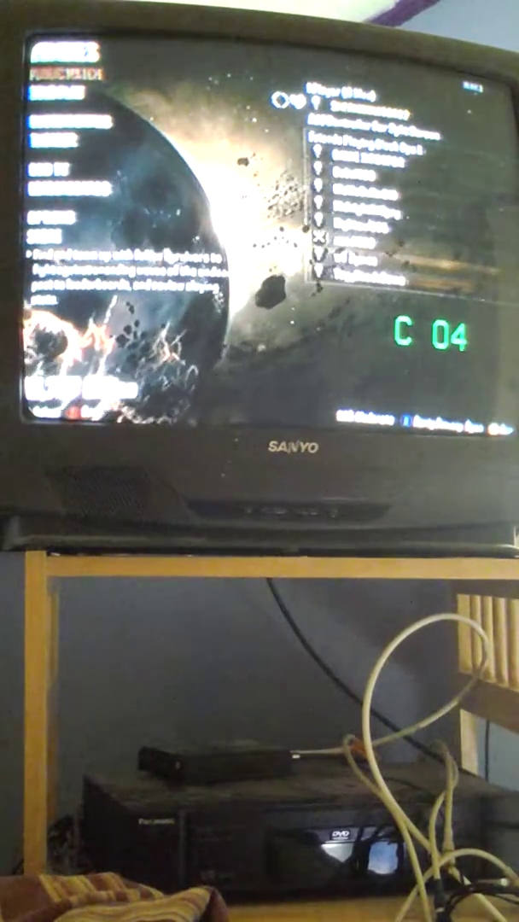
key(Return)
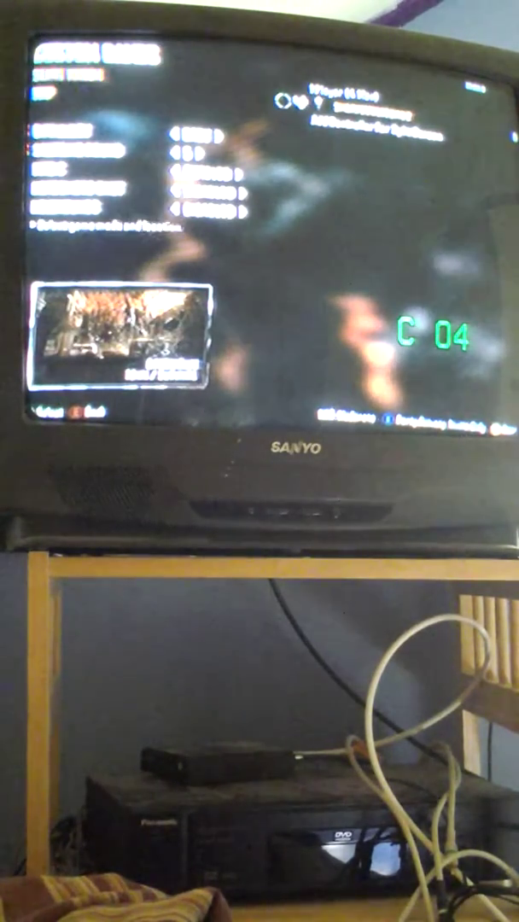
key(Down)
key(Down)
key(Down)
key(Up)
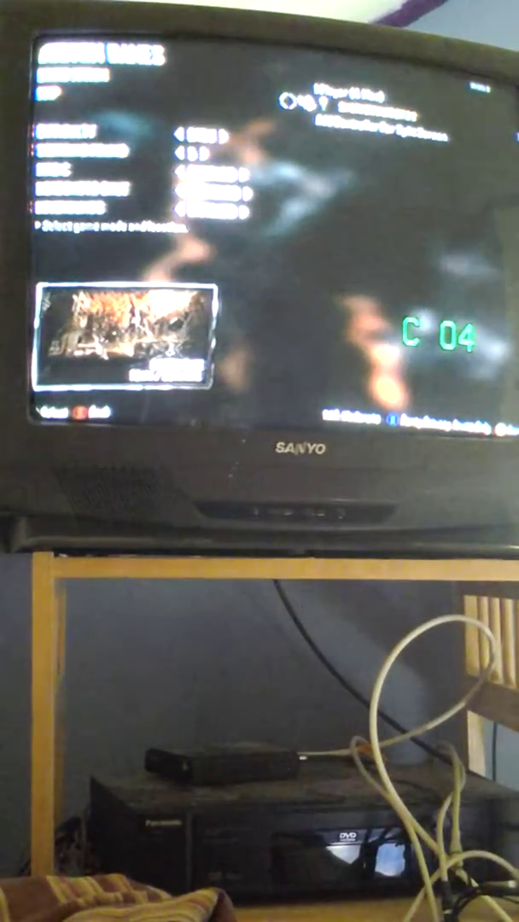